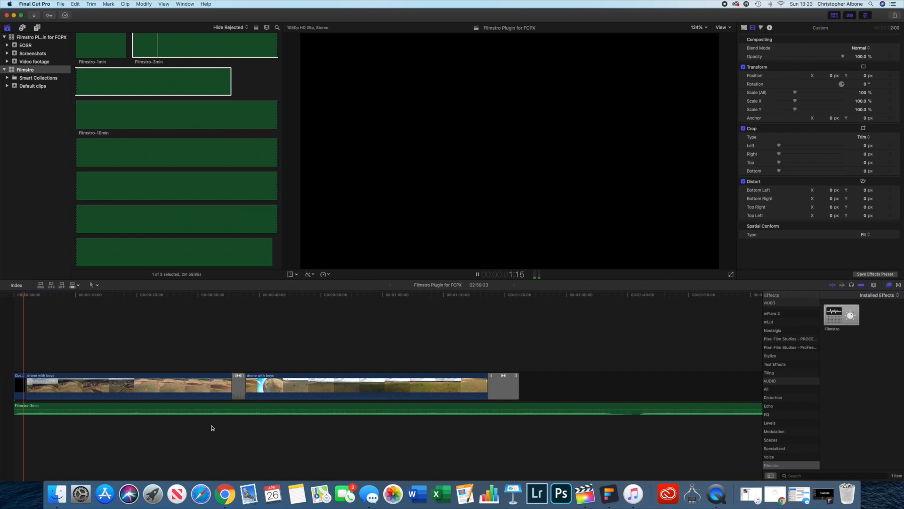
# Step: Try out the Filmstro effect on the Filmstro-3min clip during playback with Momentum 0.84, Depth 0.31 and Power 0.58
pyautogui.click(210, 411)
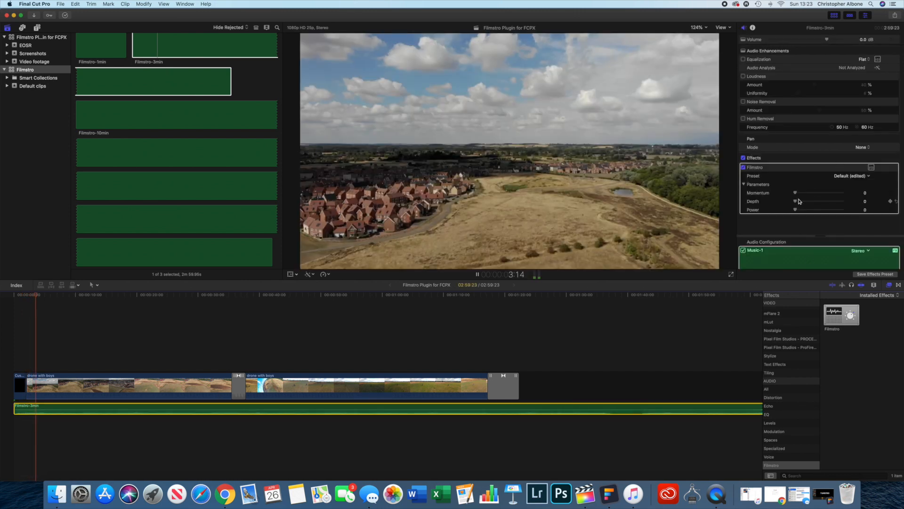
pyautogui.moveTo(795, 211); pyautogui.dragTo(837, 211)
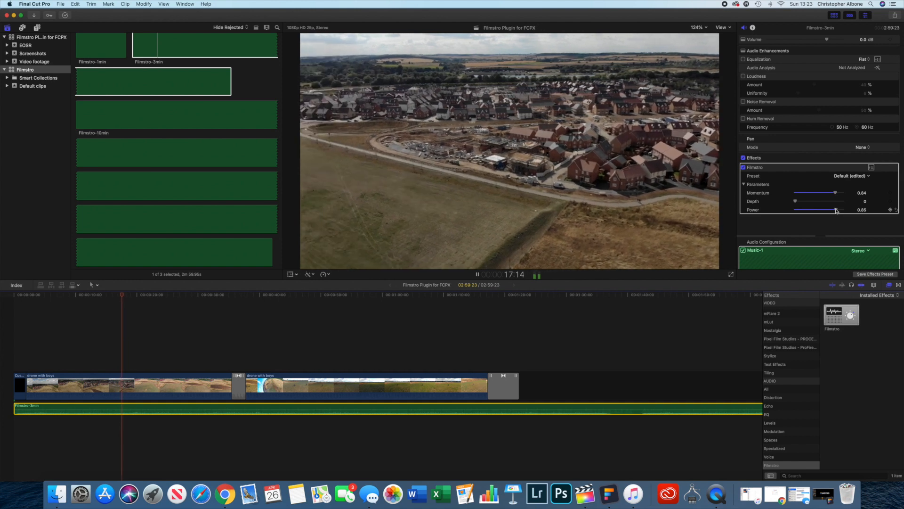
pyautogui.moveTo(834, 210)
pyautogui.mouseDown()
pyautogui.moveTo(803, 212)
pyautogui.moveTo(804, 201)
pyautogui.moveTo(822, 209)
pyautogui.mouseUp()
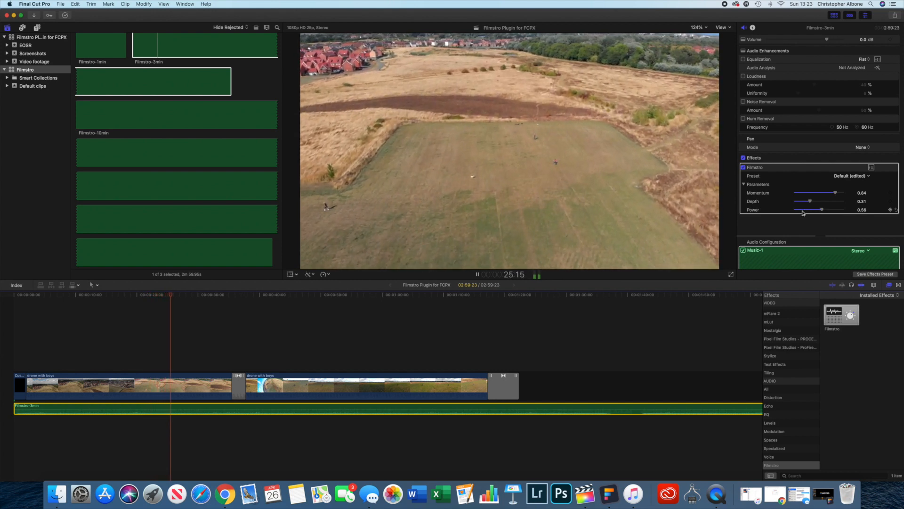
# Step: Stop playback and keyframe the Filmstro effect at the start of the timeline with Momentum 0.07, Depth 0.11 and Power 0
pyautogui.press('space')
pyautogui.moveTo(174, 297); pyautogui.dragTo(15, 296)
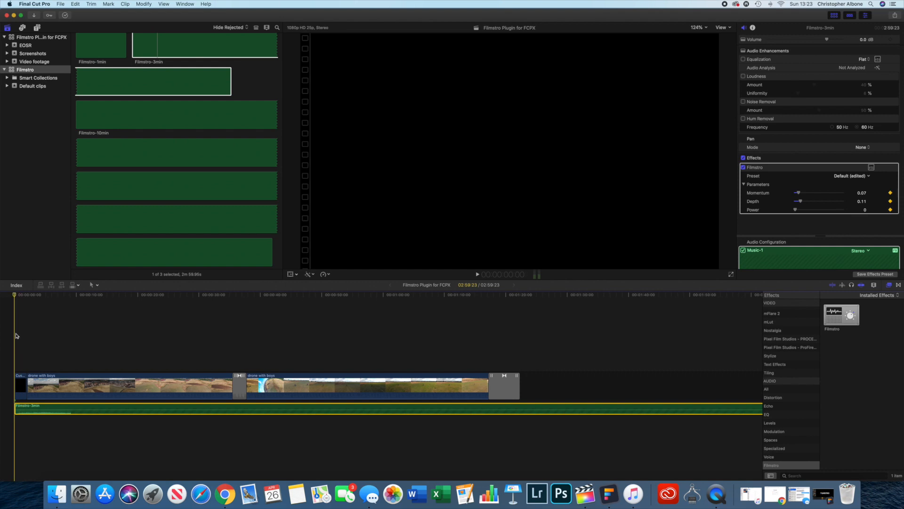
# Step: Park the playhead at about 9 seconds and show the audio animation of the Filmstro-3min clip
pyautogui.press('space')
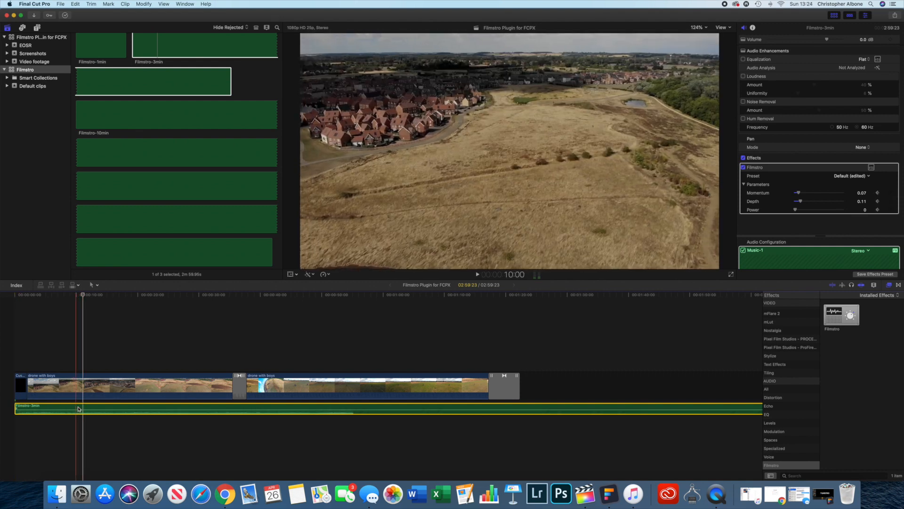
pyautogui.moveTo(83, 295); pyautogui.dragTo(70, 296)
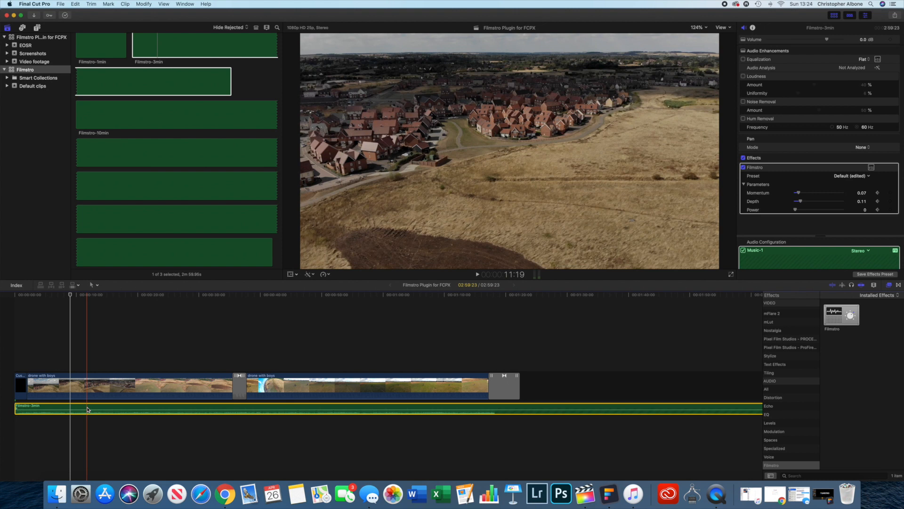
pyautogui.rightClick(87, 409)
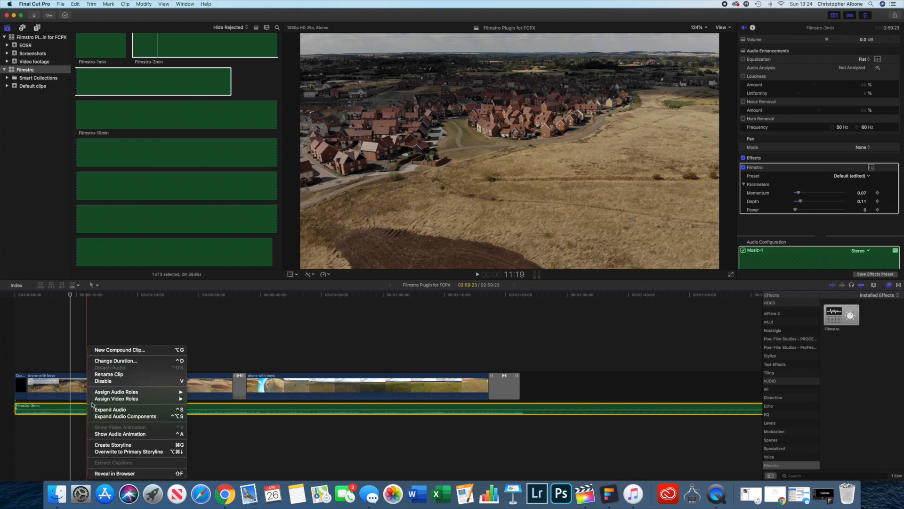
pyautogui.click(117, 434)
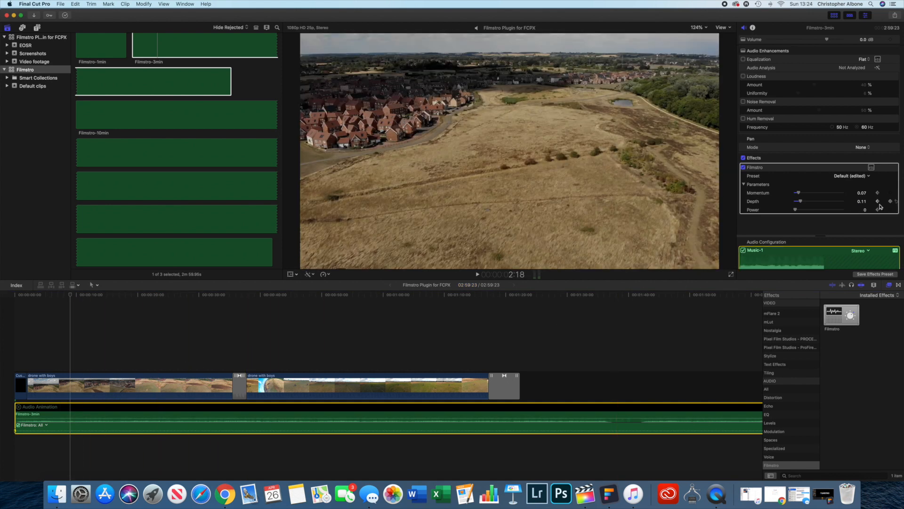
# Step: Keyframe Filmstro Depth at 0.11 at about 9 seconds and at 0.25 at about 11 seconds
pyautogui.click(891, 202)
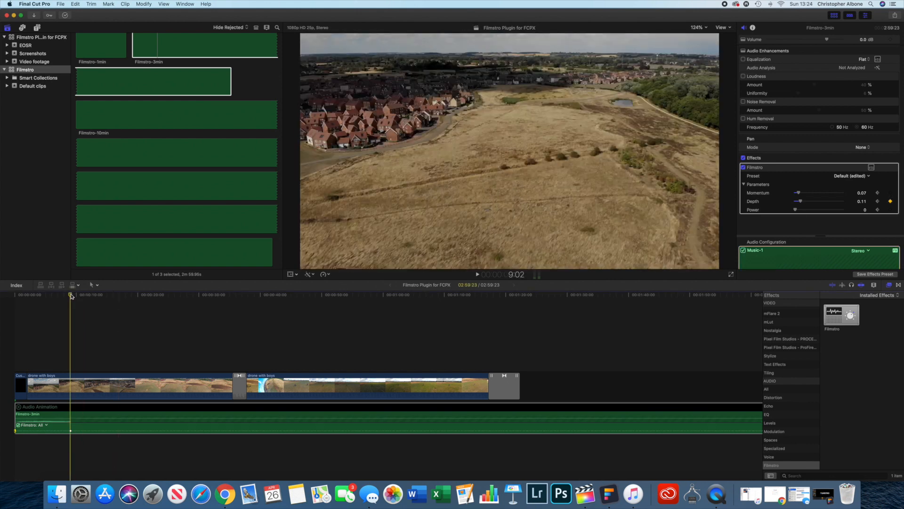
pyautogui.moveTo(71, 296); pyautogui.dragTo(84, 296)
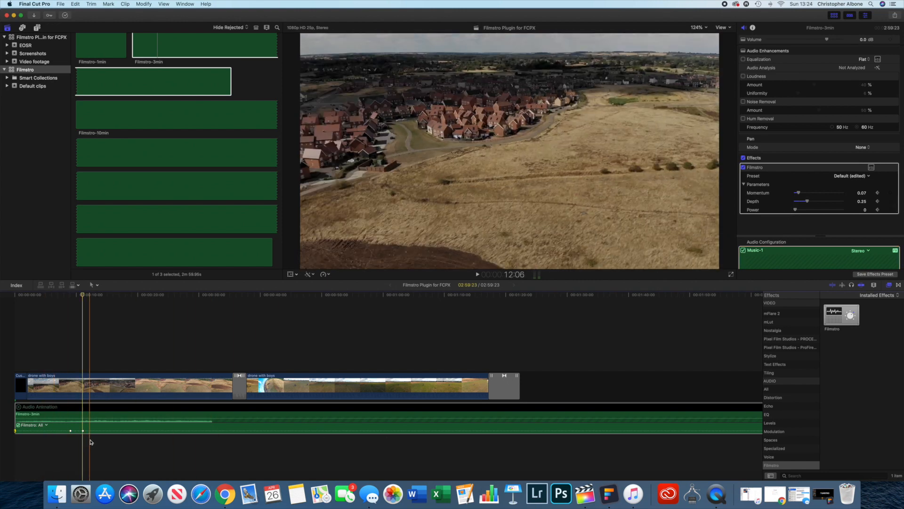
# Step: Play from near the start and spread the two Depth keyframes apart to 8:12 and about 12 seconds
pyautogui.click(27, 318)
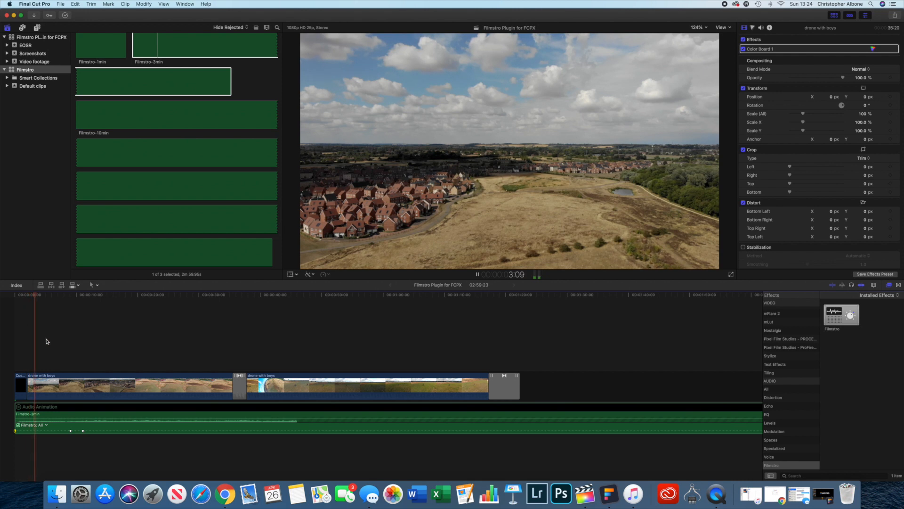
pyautogui.moveTo(71, 431); pyautogui.dragTo(67, 431)
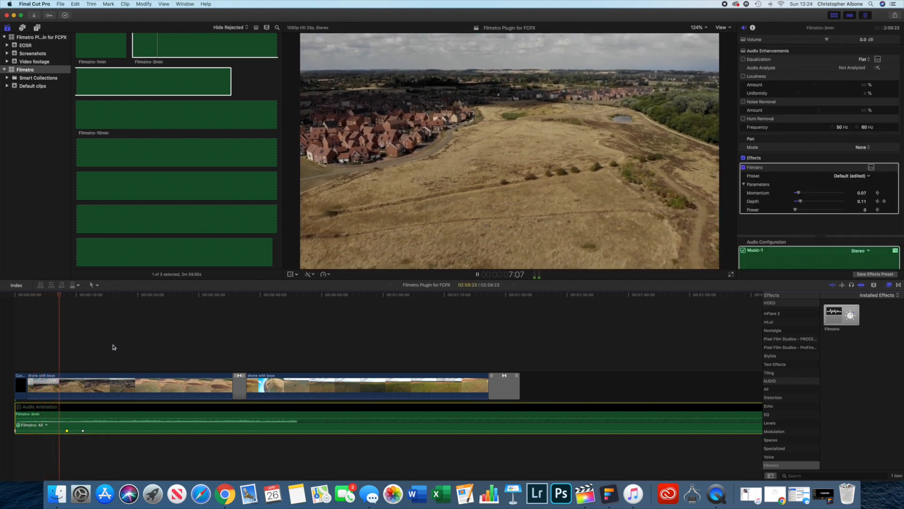
pyautogui.moveTo(83, 431); pyautogui.dragTo(89, 431)
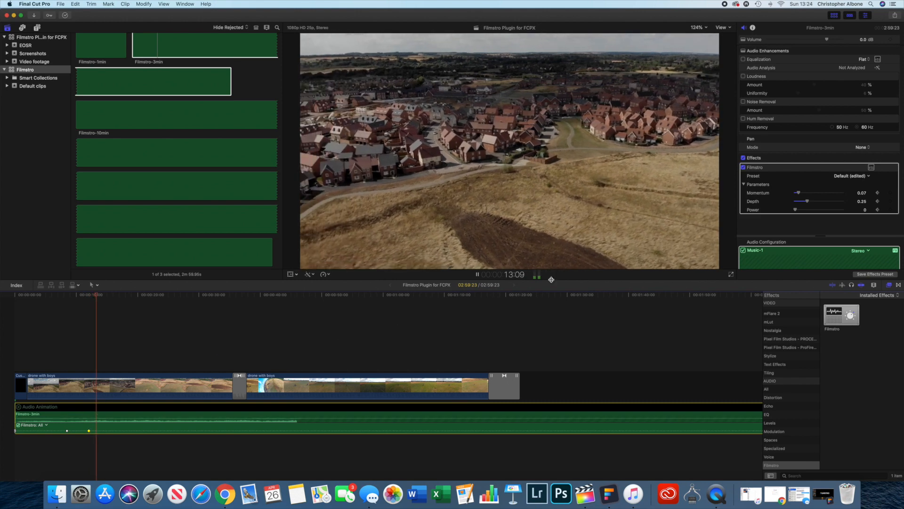
pyautogui.press('space')
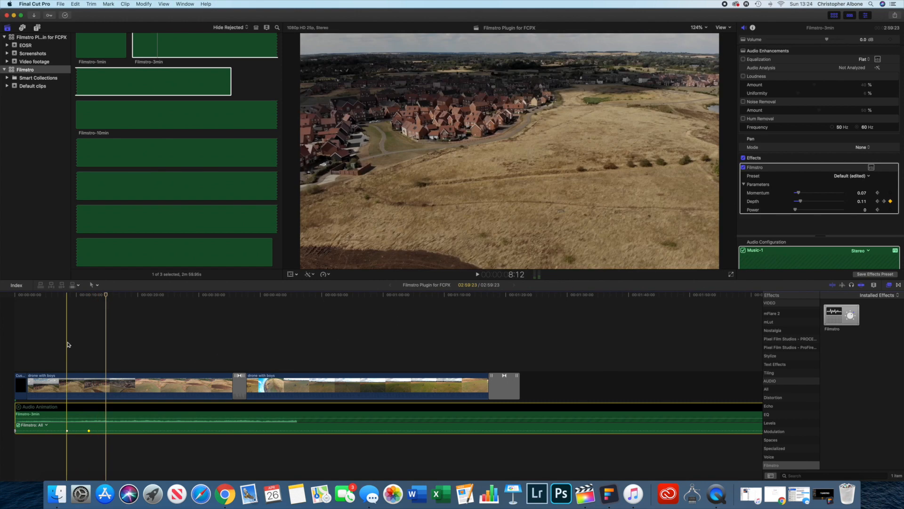
# Step: Add Power keyframes aligned with the two Depth keyframes, 0 at 8:12 and 0.27 at about 12 seconds
pyautogui.click(78, 301)
pyautogui.click(66, 301)
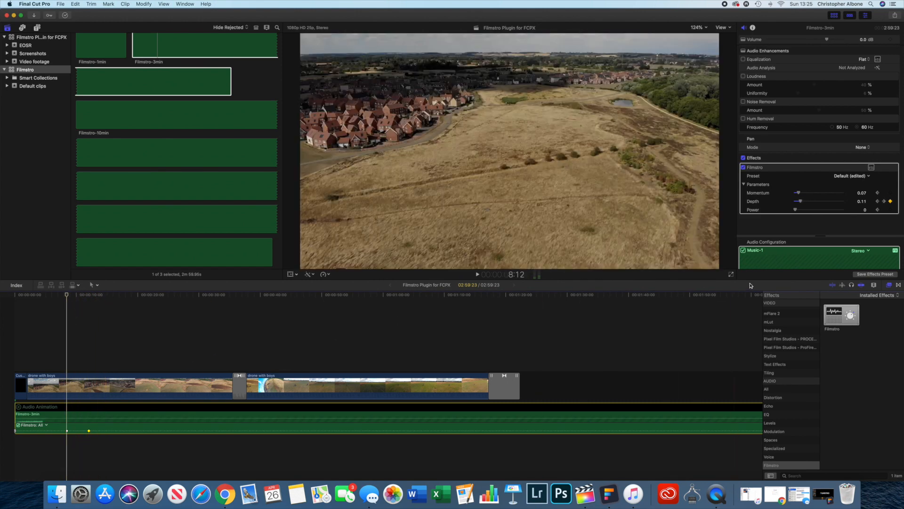
pyautogui.click(891, 211)
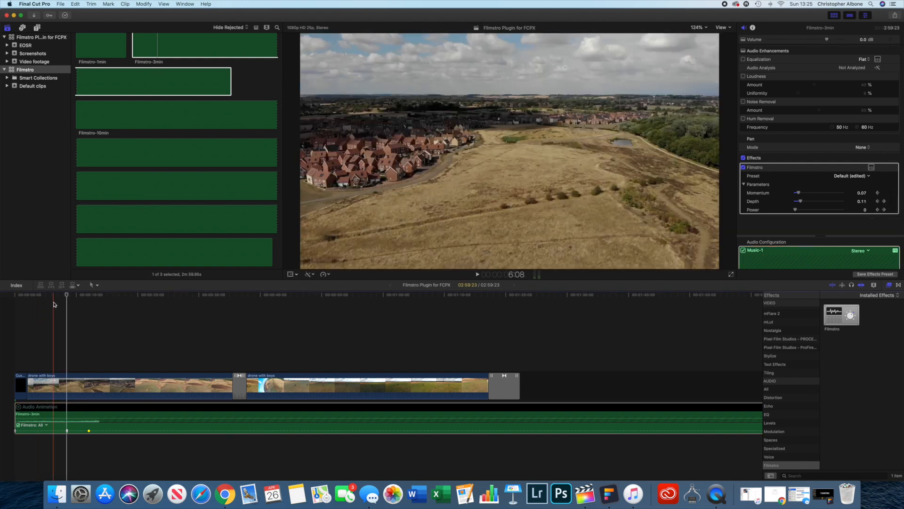
pyautogui.moveTo(69, 296); pyautogui.dragTo(89, 296)
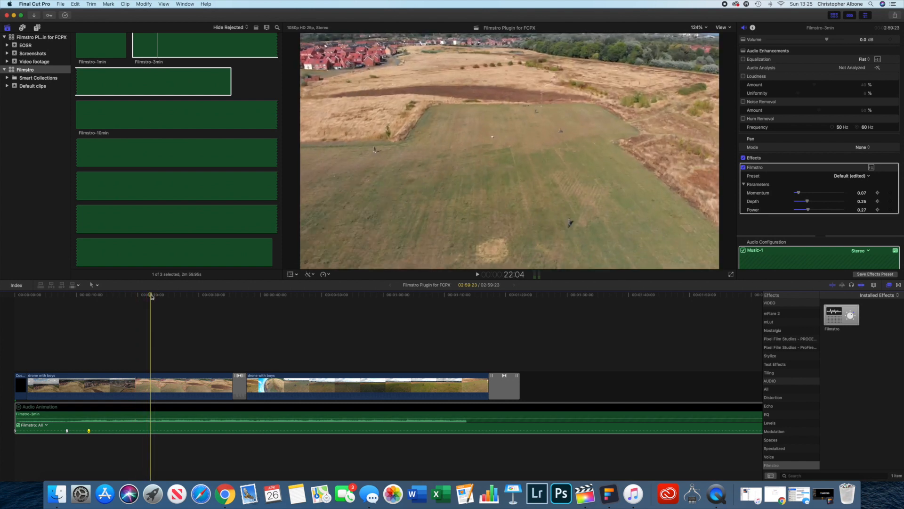
# Step: Add Momentum keyframes of 0.07 at about 16 seconds and 0.45 at about 22 seconds
pyautogui.moveTo(150, 296); pyautogui.dragTo(117, 299)
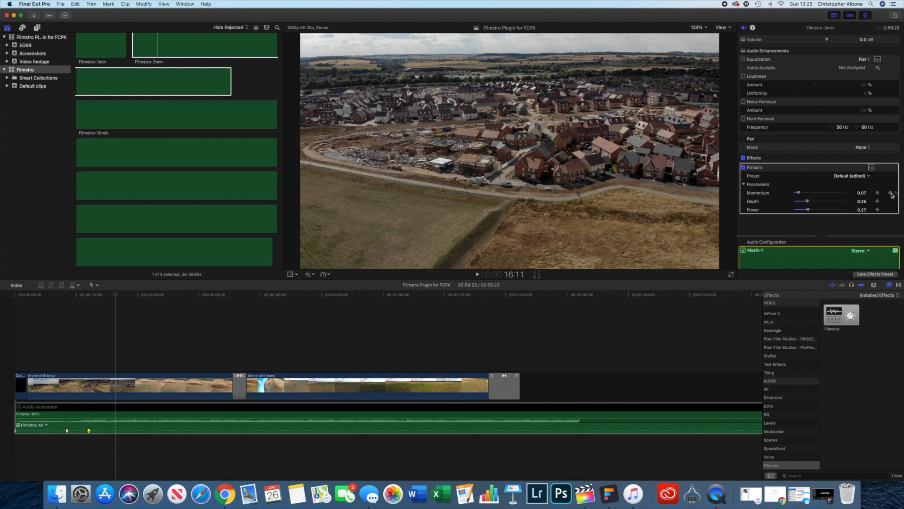
pyautogui.moveTo(115, 296); pyautogui.dragTo(151, 295)
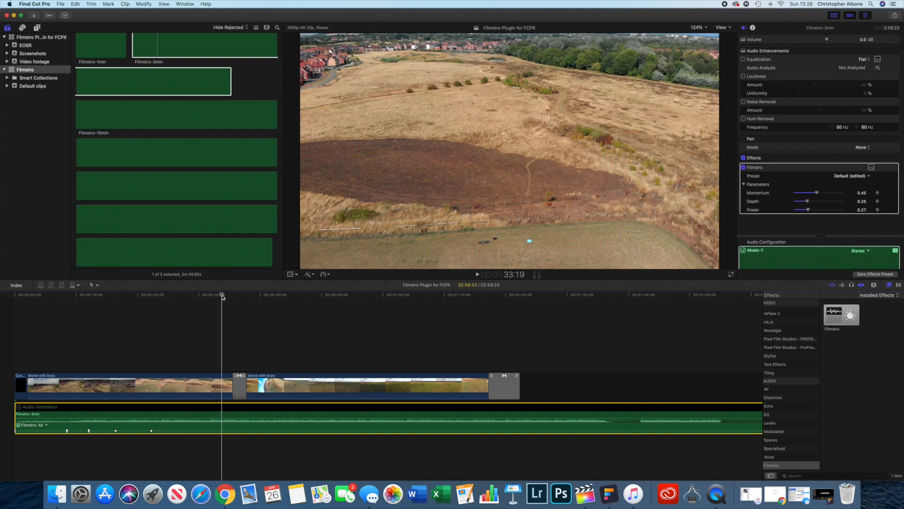
# Step: Hold Momentum, Depth and Power with keyframes at 33:19, and keyframe Depth 0.38 and Power 0.65 at 37:21
pyautogui.click(890, 193)
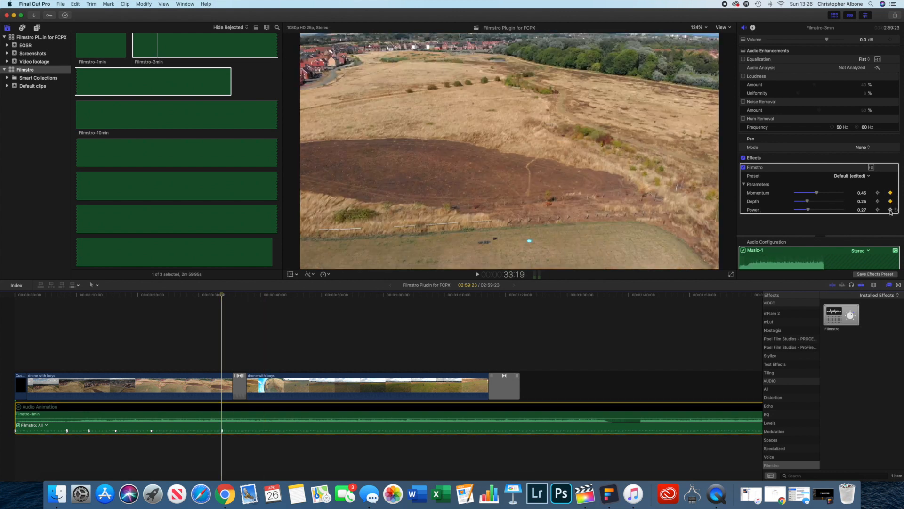
pyautogui.moveTo(222, 295); pyautogui.dragTo(248, 296)
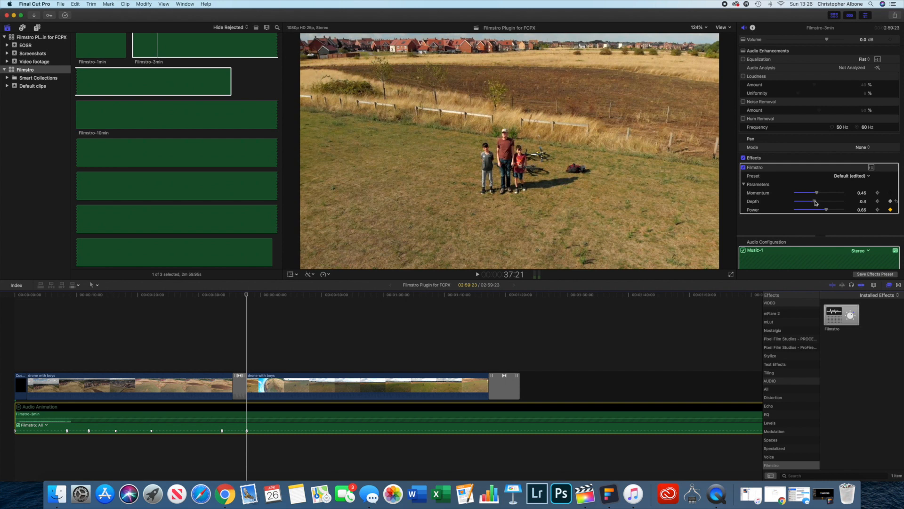
# Step: Play back the transition into the second drone clip from about 35 seconds, adjusting the system volume
pyautogui.click(236, 326)
pyautogui.press('space')
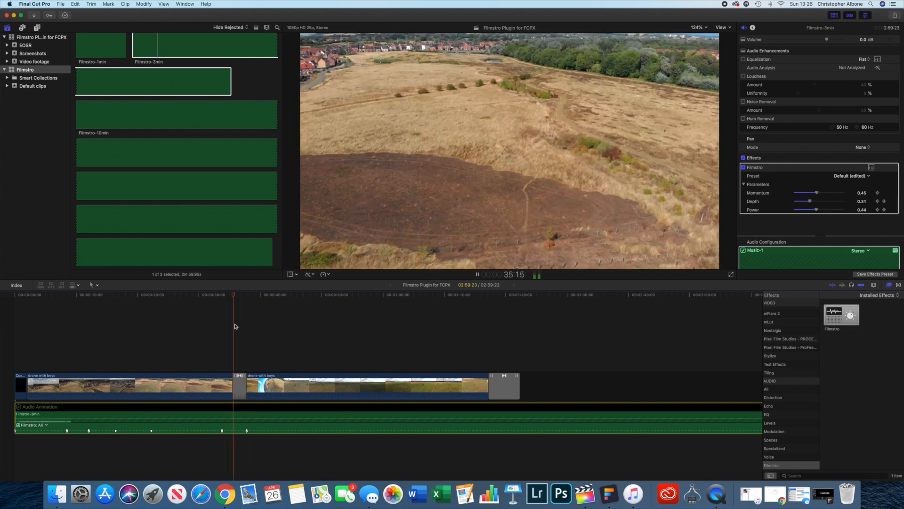
pyautogui.press('F12')
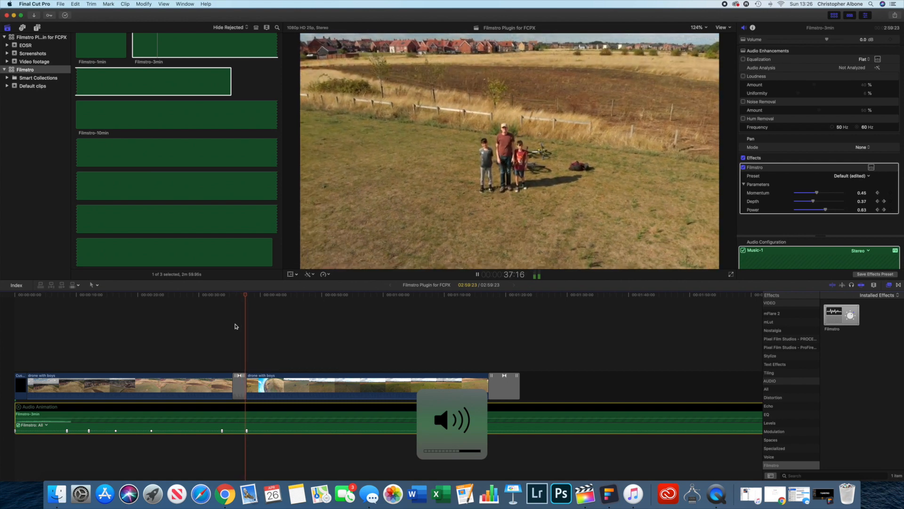
pyautogui.click(283, 323)
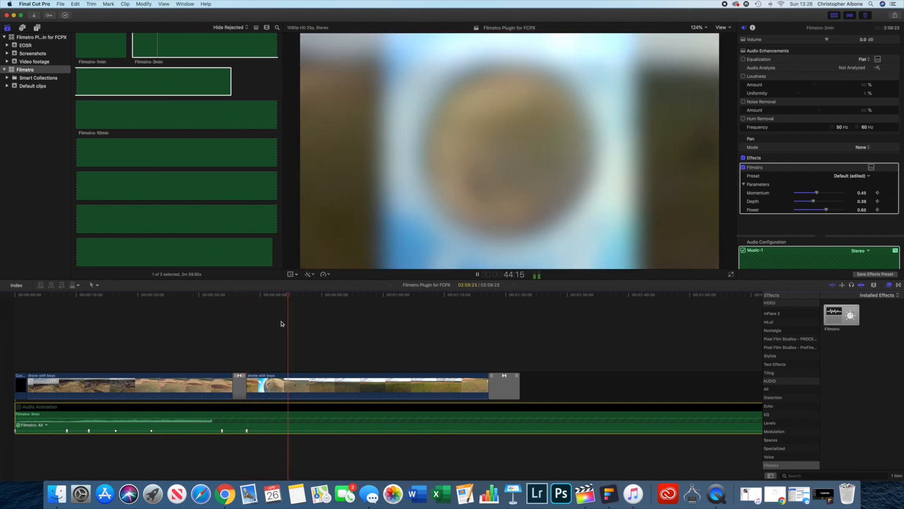
pyautogui.press('space')
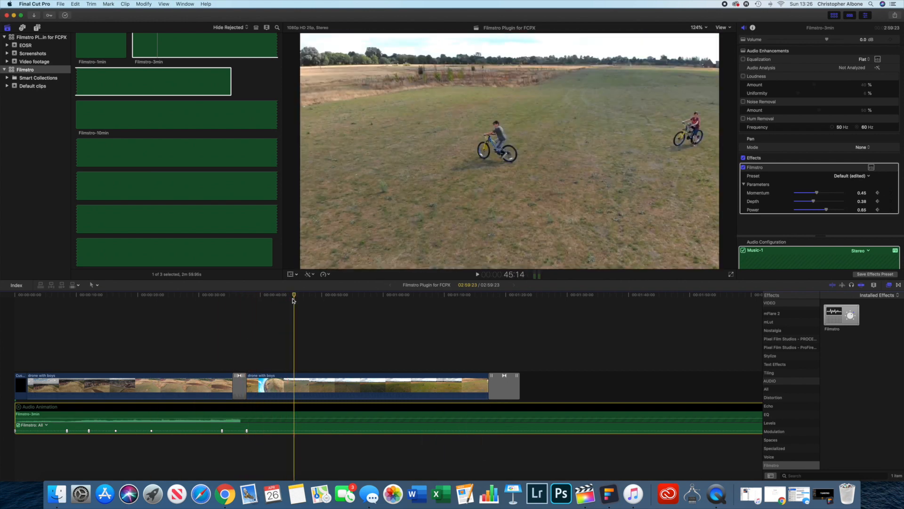
# Step: Add Momentum keyframes of 0.45 at 44:02 and 0.88 at 46:06
pyautogui.click(289, 296)
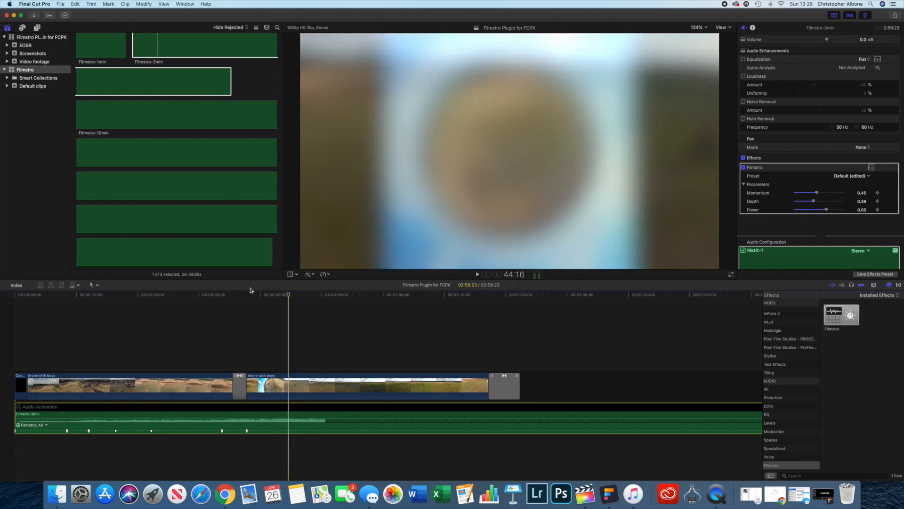
pyautogui.click(284, 296)
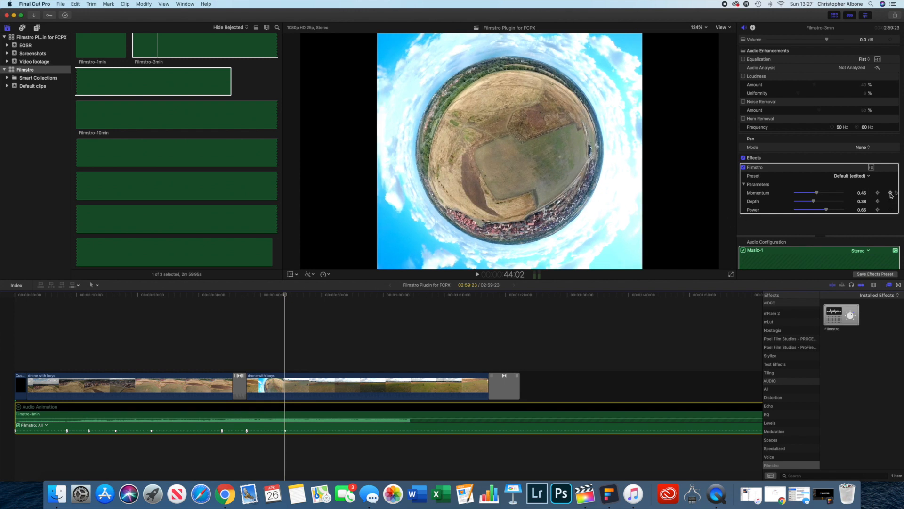
pyautogui.click(298, 296)
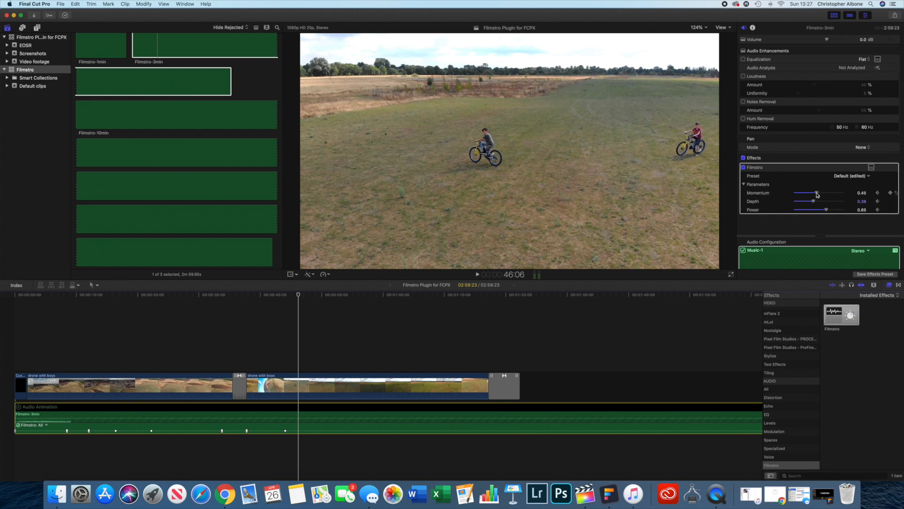
pyautogui.moveTo(837, 194); pyautogui.dragTo(838, 193)
# Step: Keyframe Power at 0.65 at 46:06 and at 0.86 at about 50 seconds
pyautogui.click(890, 210)
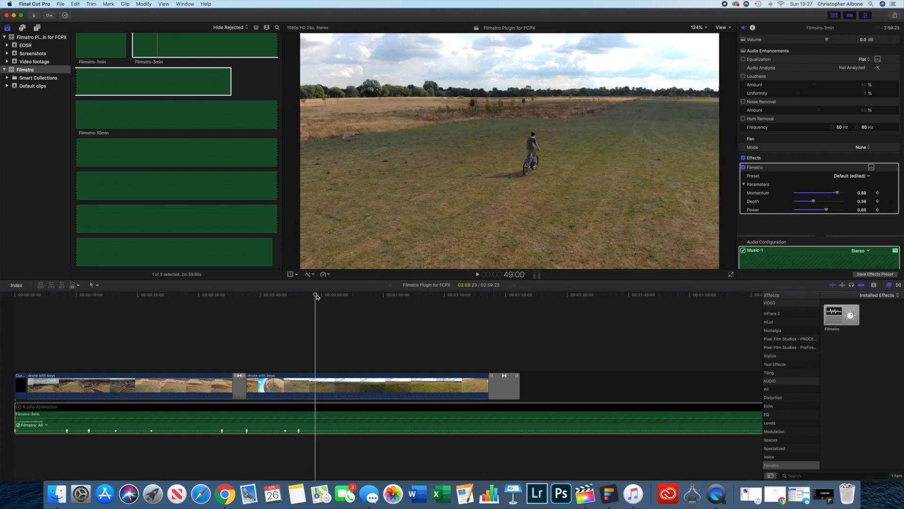
pyautogui.click(320, 295)
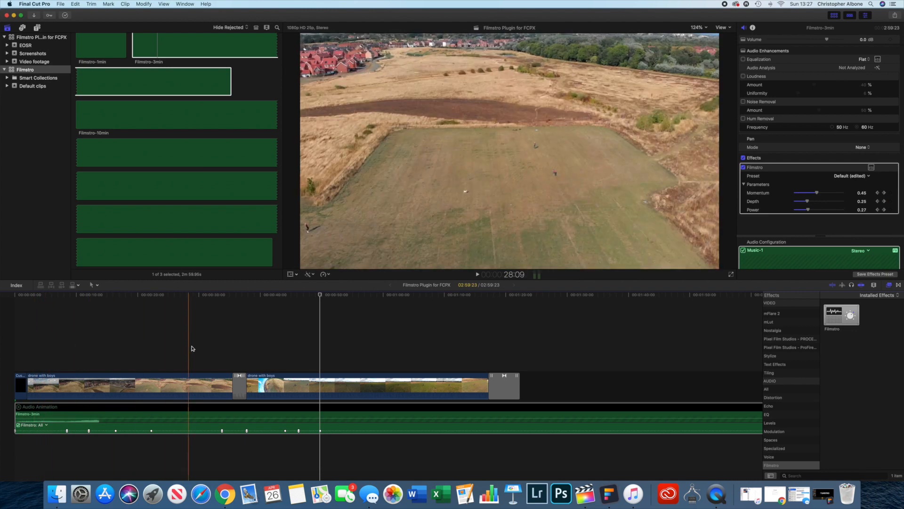
# Step: Hold Momentum, Depth and Power with keyframes at about 1:10 and bring all three to 0 at 1:17:23
pyautogui.click(247, 352)
pyautogui.press('space')
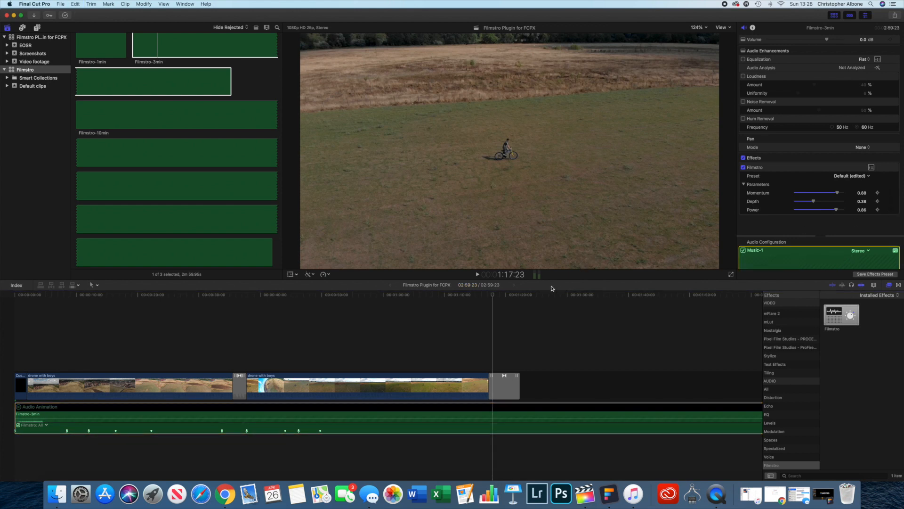
pyautogui.moveTo(492, 295); pyautogui.dragTo(446, 295)
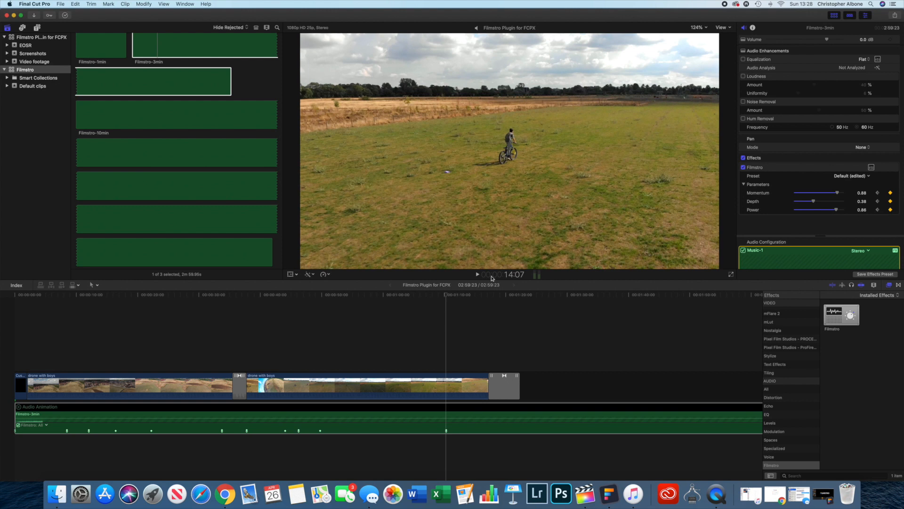
pyautogui.moveTo(449, 297); pyautogui.dragTo(493, 297)
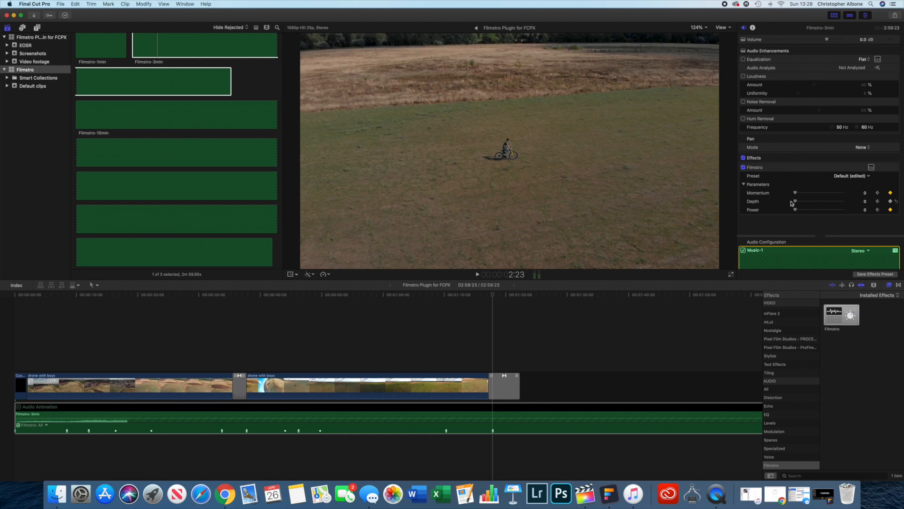
# Step: Play back the end of the edit from 1:06:01 to check the music fade-down
pyautogui.click(420, 337)
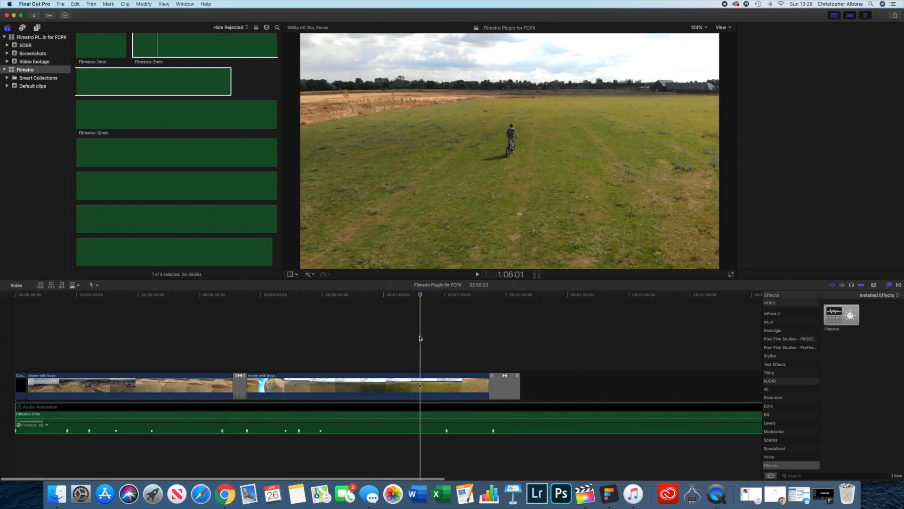
pyautogui.press('space')
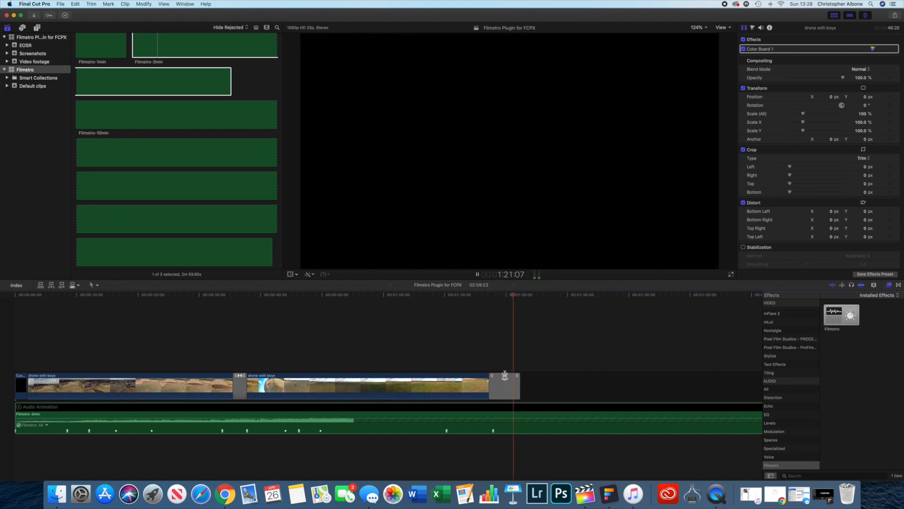
# Step: Split the Filmstro-3min music clip at 1:23:05, just after the video ends, and delete the remainder
pyautogui.press('space')
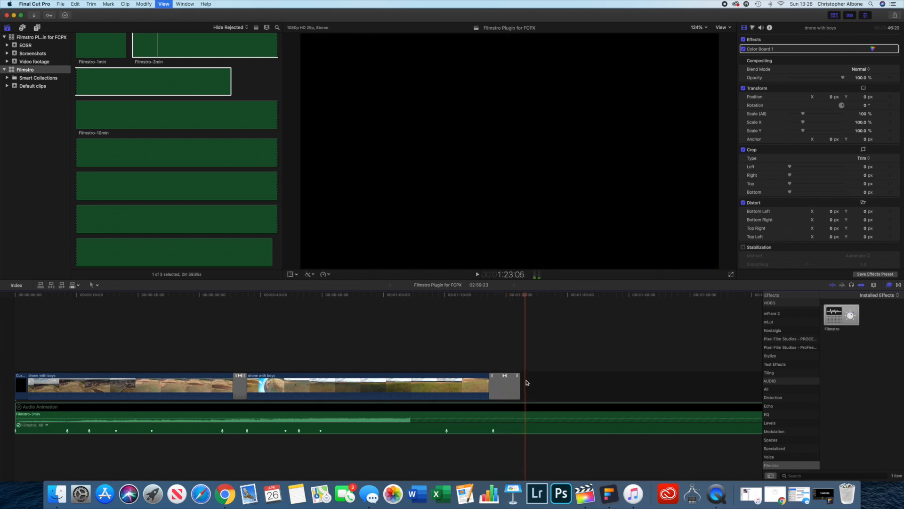
pyautogui.click(526, 414)
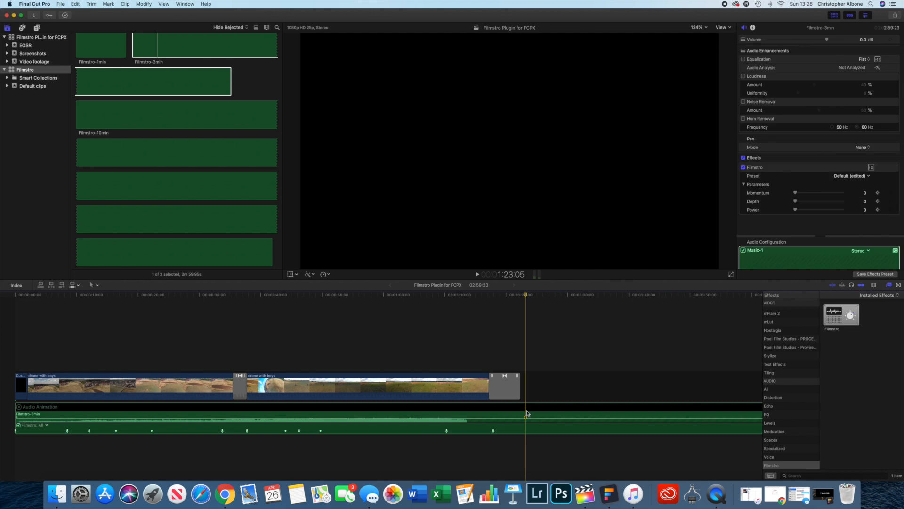
pyautogui.press('super+b')
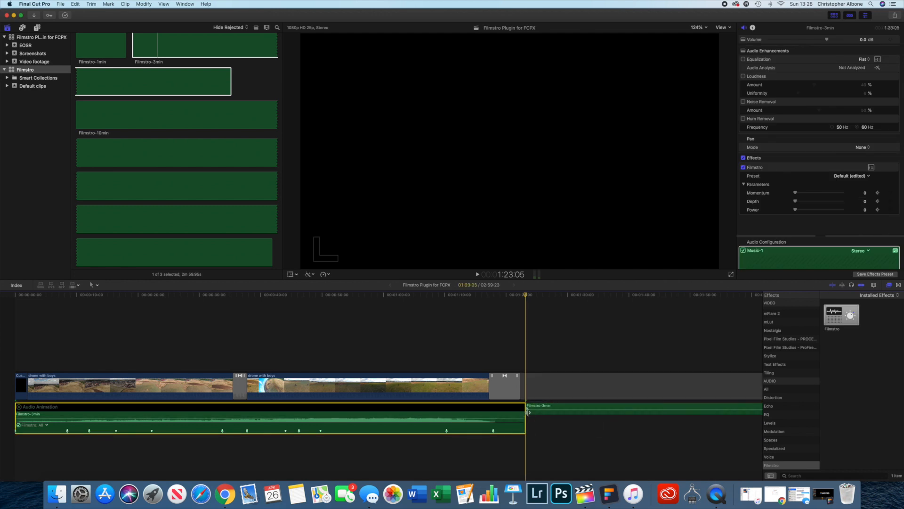
pyautogui.click(538, 409)
pyautogui.press('Delete')
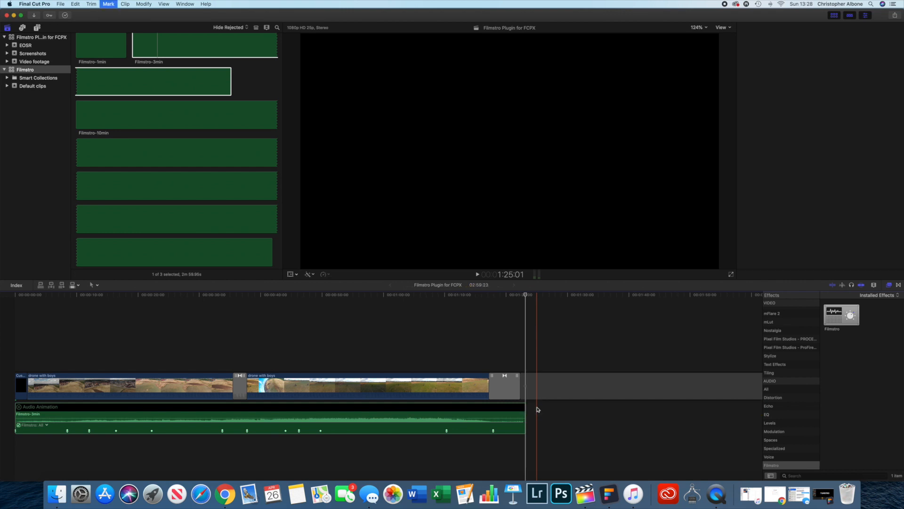
# Step: Add a fade-out of about 5 seconds to the end of the trimmed music clip
pyautogui.moveTo(524, 417); pyautogui.dragTo(501, 418)
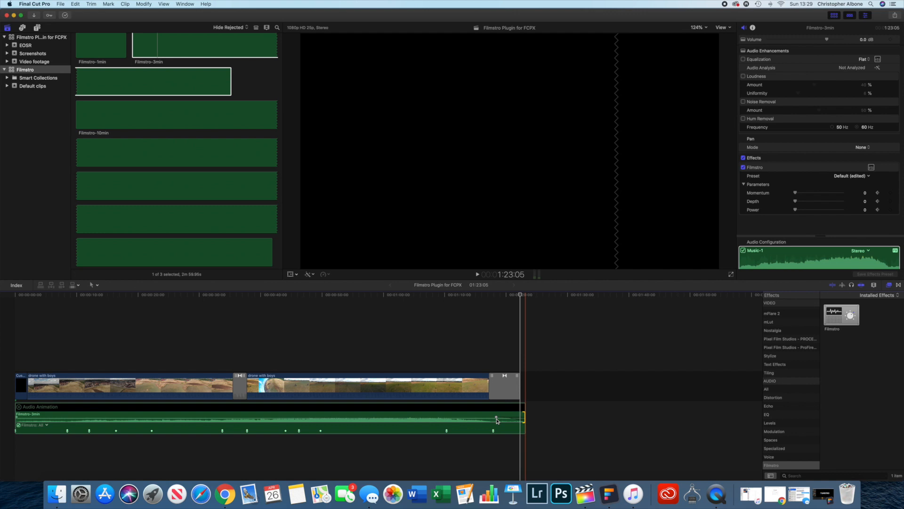
pyautogui.click(362, 328)
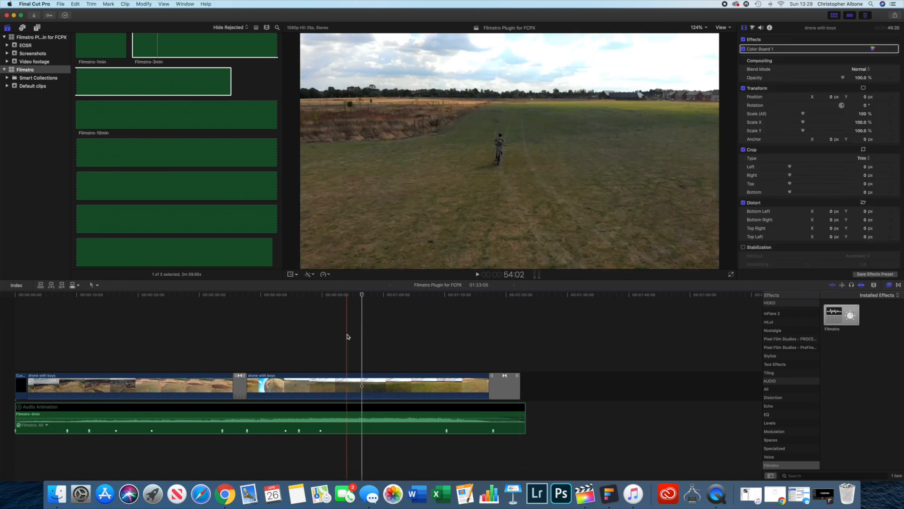
# Step: Display only the Momentum curve in the music clip's audio animation, expand its graph, and shift the 44:02 keyframe slightly earlier
pyautogui.click(47, 427)
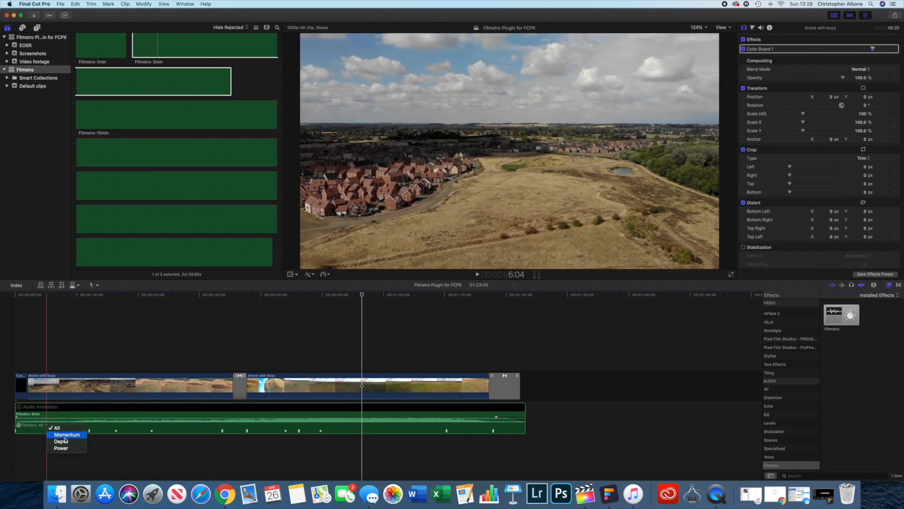
pyautogui.click(65, 436)
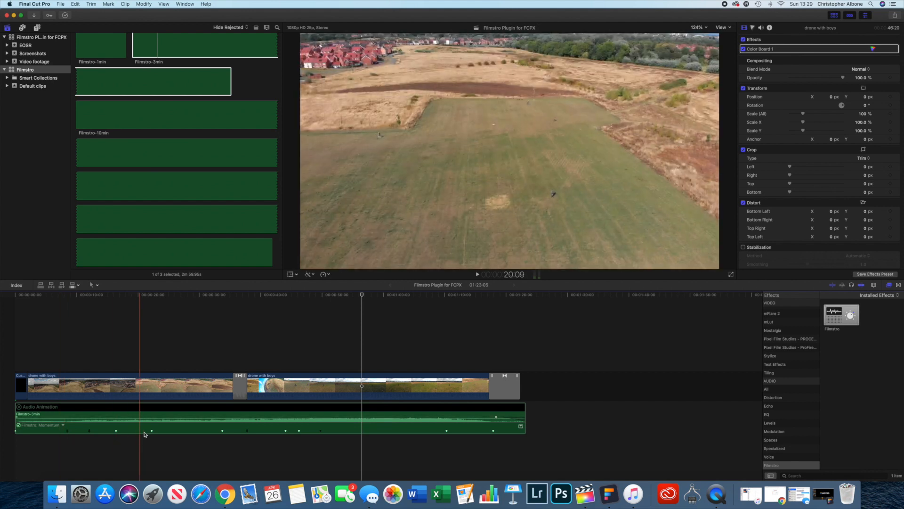
pyautogui.click(521, 427)
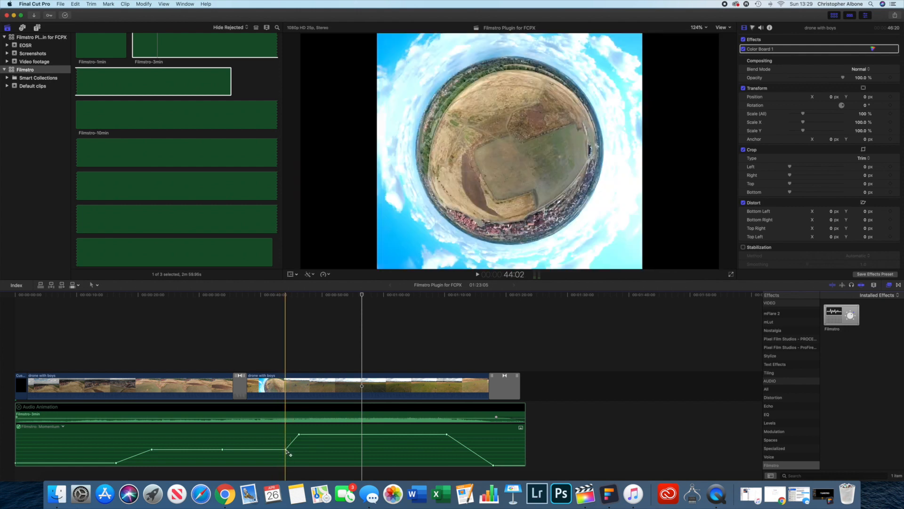
pyautogui.moveTo(285, 448); pyautogui.dragTo(282, 452)
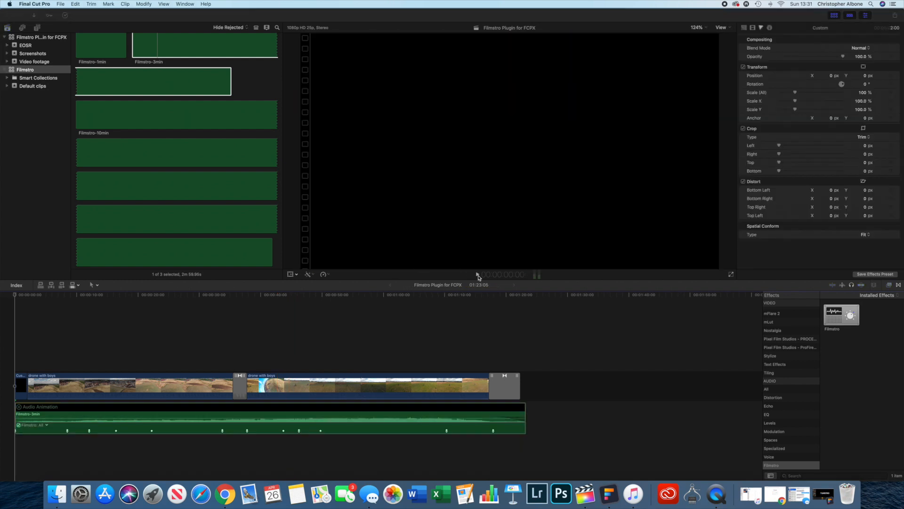
# Step: Play the edit from the beginning and switch the expanded Filmstro animation graph to the Power curve
pyautogui.click(477, 275)
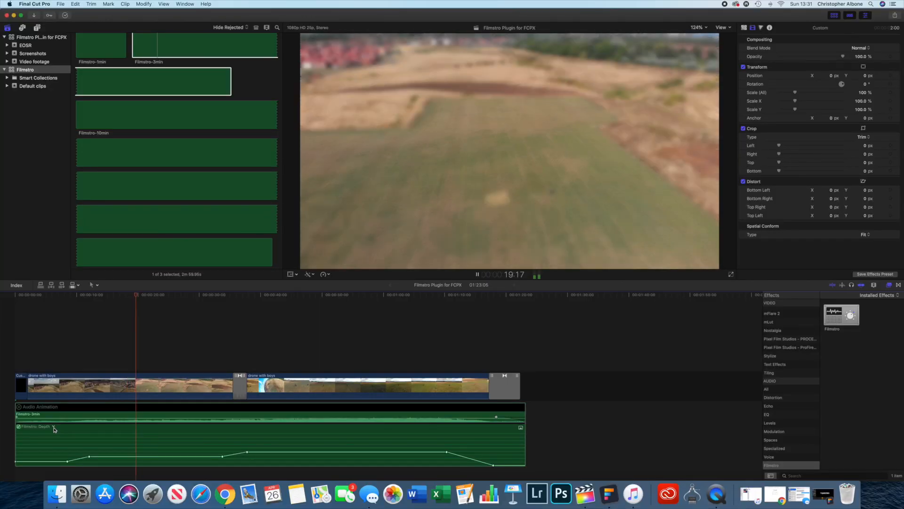
pyautogui.click(54, 427)
pyautogui.click(66, 450)
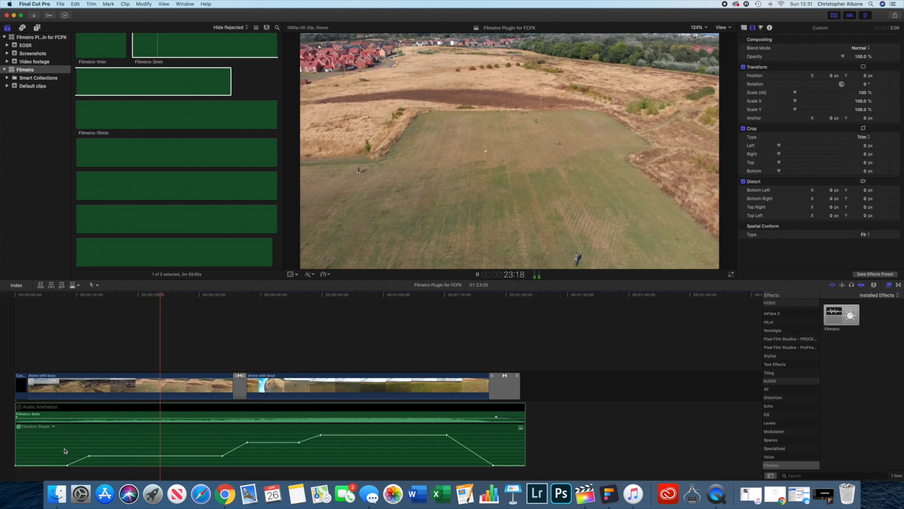